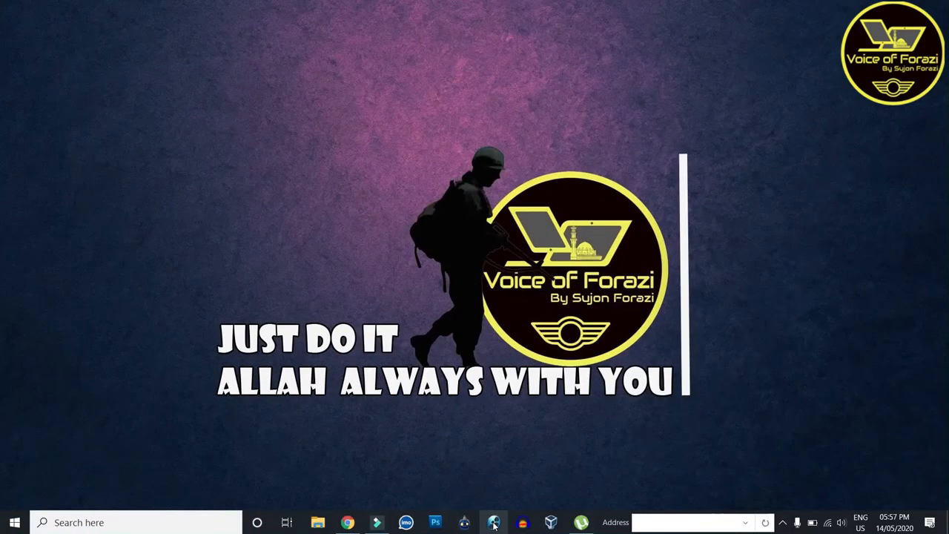
Launch ProShow Producer and start a new slide show with the Wizard, continuing past its introduction.
left_click(494, 523)
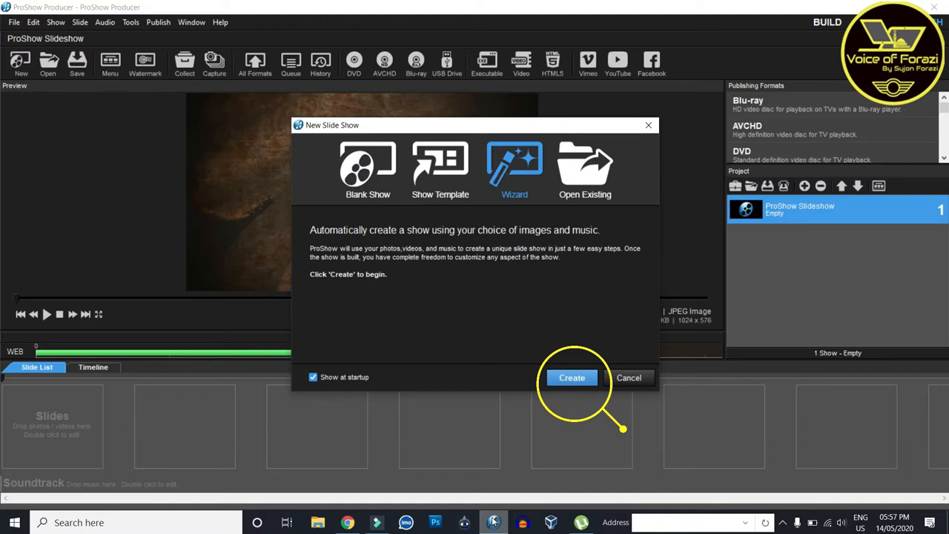
left_click(573, 380)
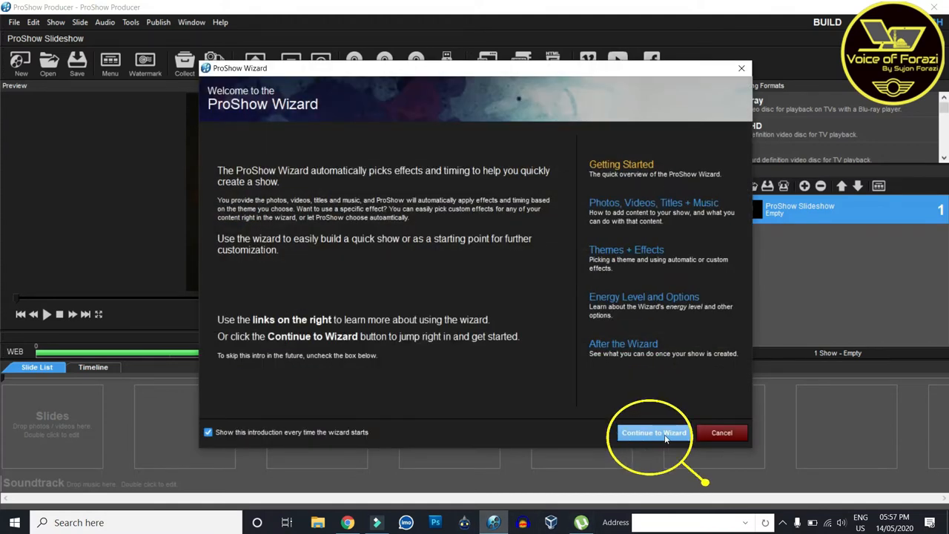
left_click(654, 433)
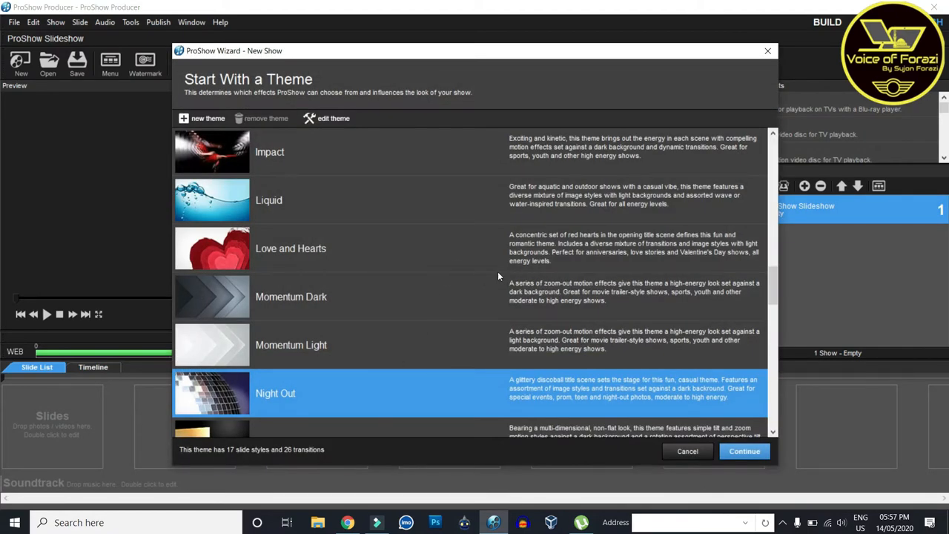
Choose the All Effects theme for the new show and continue to the content stage.
scroll(495, 275, "down", 5)
scroll(490, 282, "up", 10)
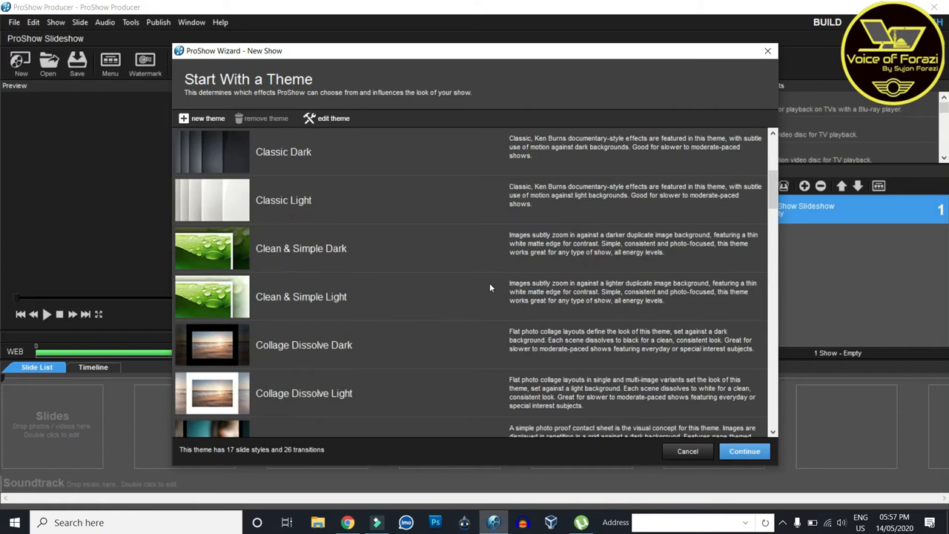
scroll(489, 287, "up", 3)
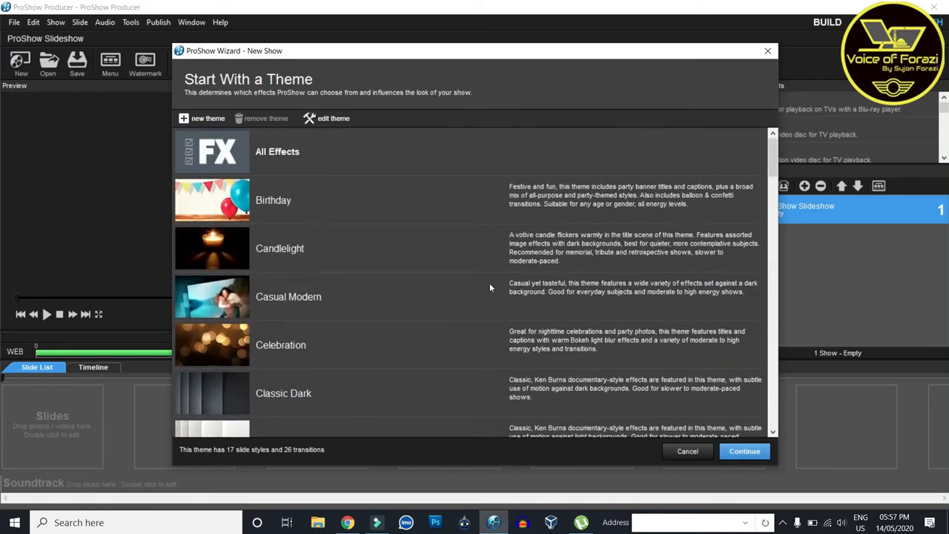
scroll(487, 268, "down", 10)
scroll(487, 269, "up", 10)
scroll(413, 314, "down", 3)
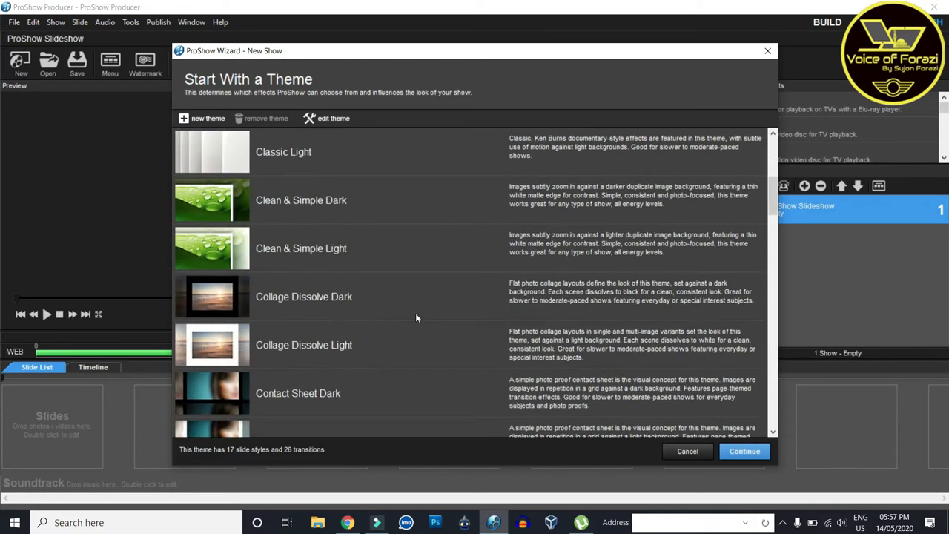
scroll(444, 306, "down", 5)
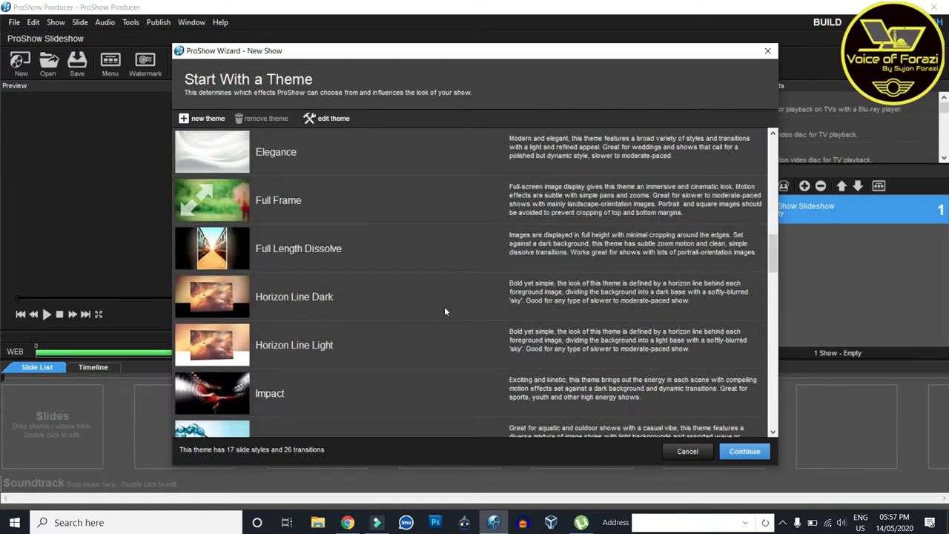
scroll(418, 303, "up", 8)
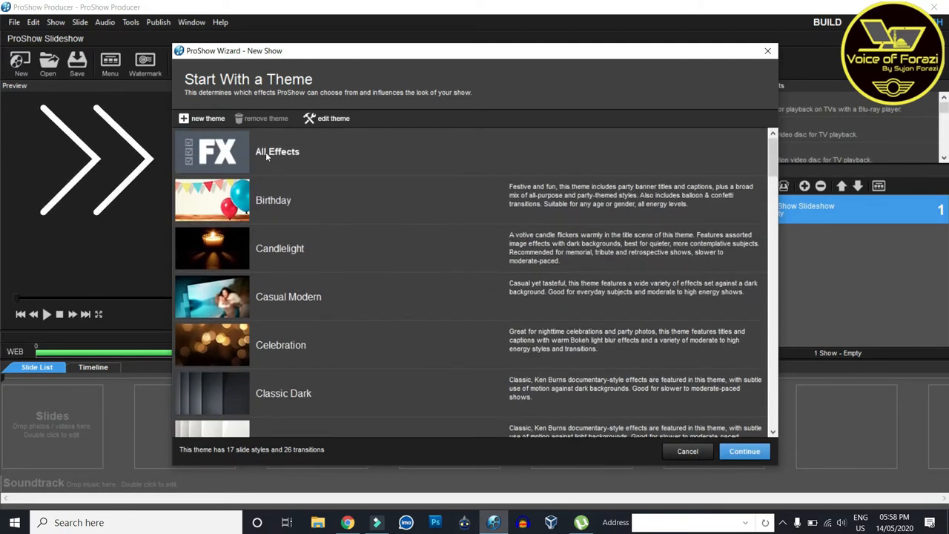
left_click(265, 154)
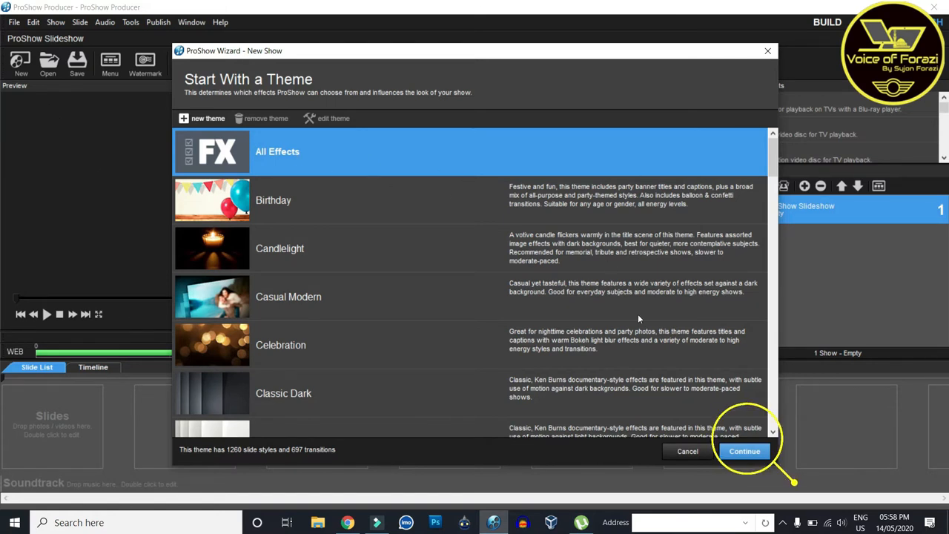
left_click(745, 451)
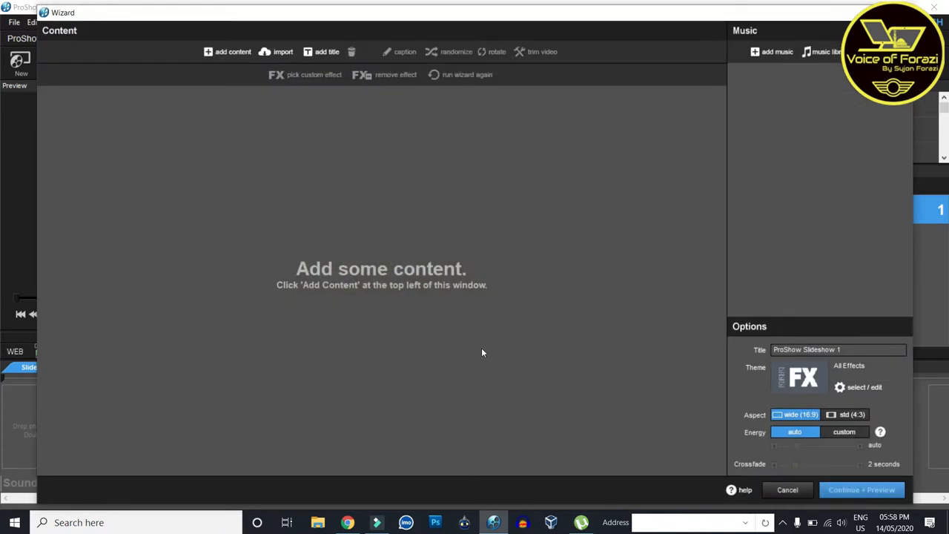
Add all the images from the Test folder on the Desktop to the show.
left_click(229, 56)
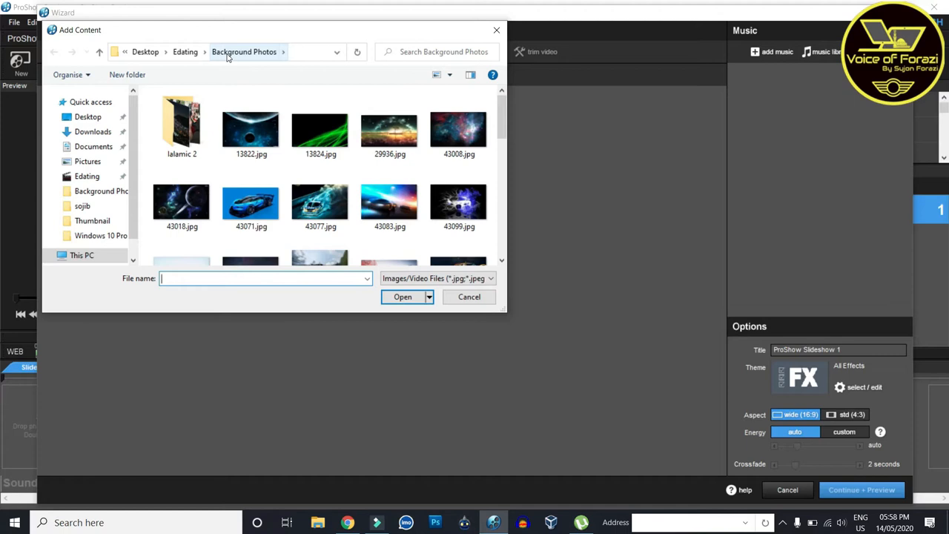
left_click(88, 116)
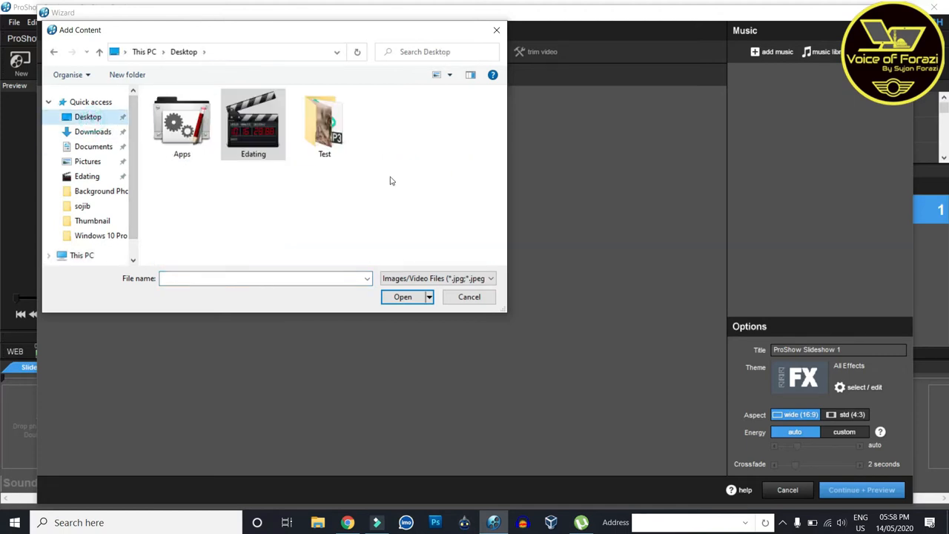
double_click(324, 124)
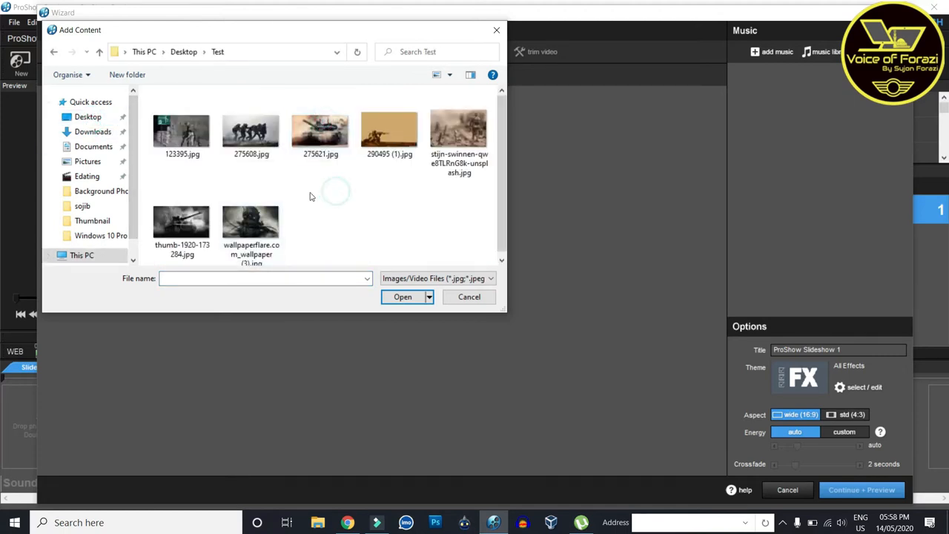
left_click(182, 134)
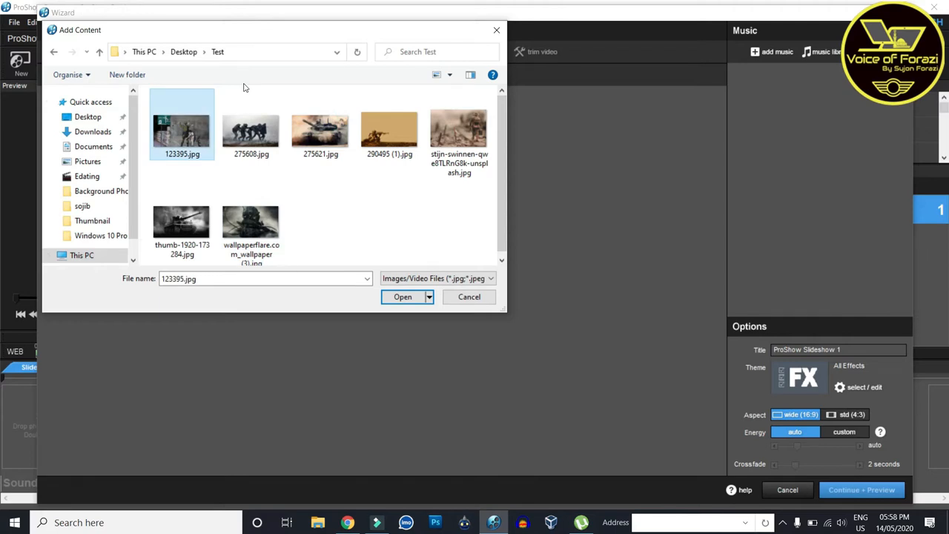
key("ctrl+a")
left_click(403, 296)
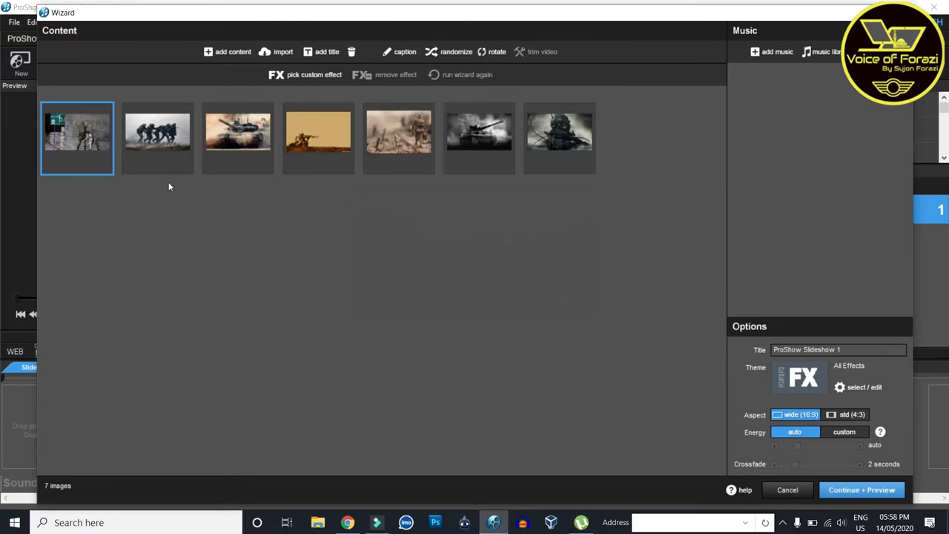
Reorder the images so the gas-mask soldier is second, 123395.jpg is fourth and the orange silhouette of the kneeling shooter is last.
left_click(547, 282)
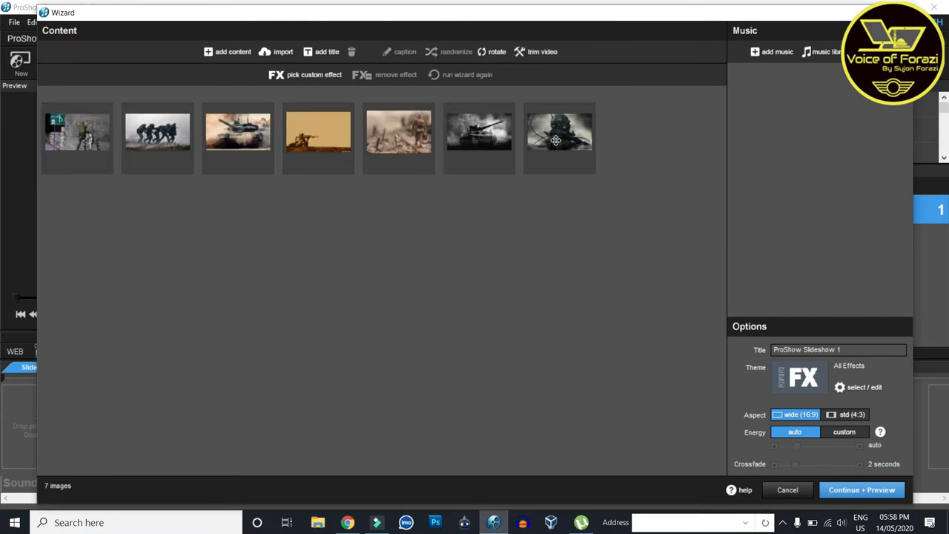
left_click_drag(88, 143, 219, 149)
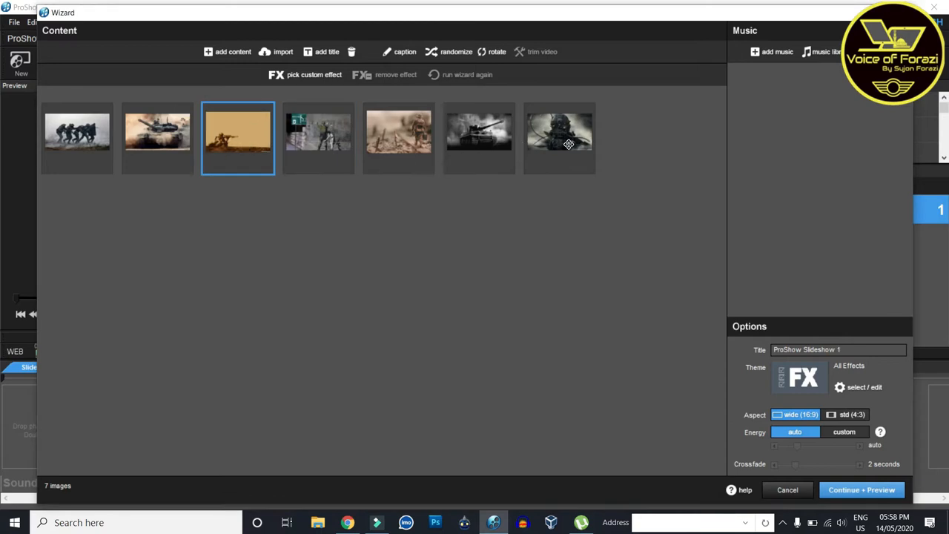
left_click_drag(568, 144, 100, 147)
left_click(323, 154)
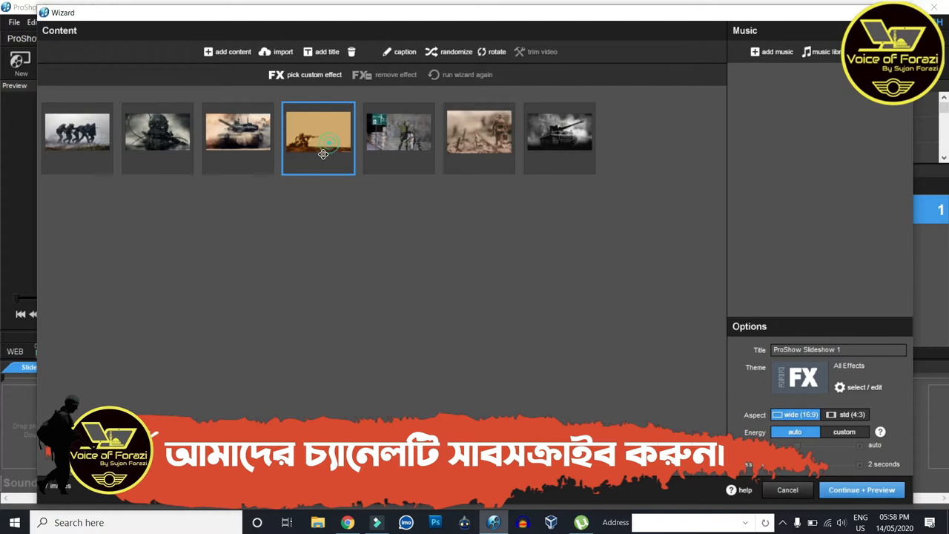
left_click_drag(404, 142, 620, 149)
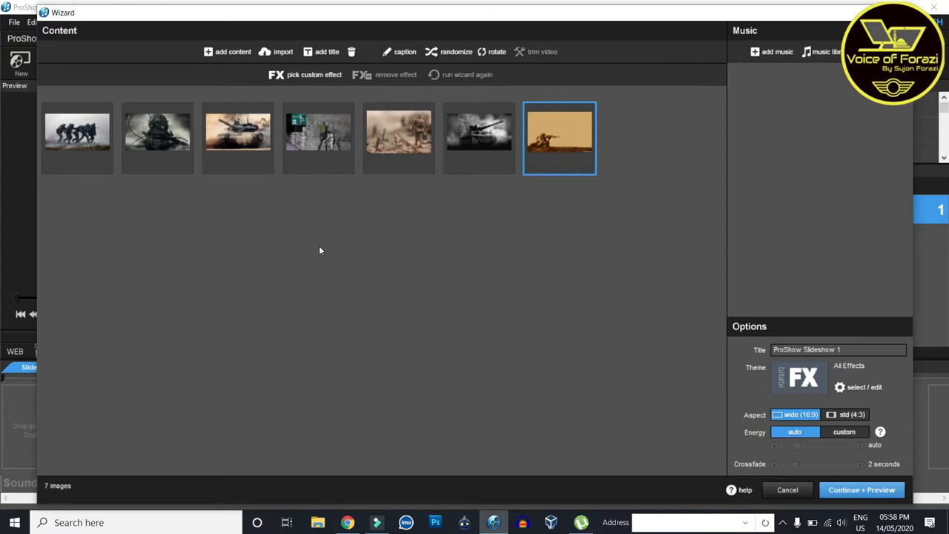
Add wedding 1.mp3 from the Test folder as the show's music.
left_click(830, 58)
left_click(775, 52)
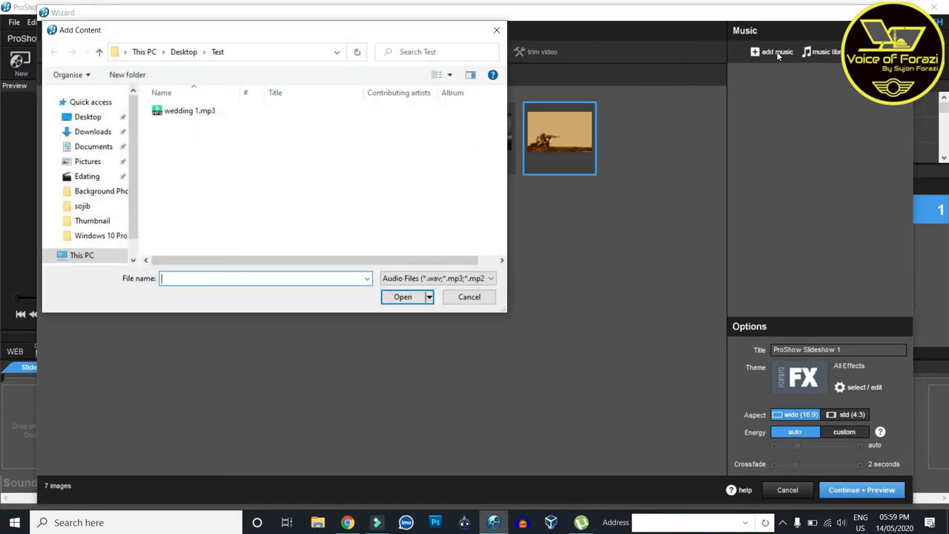
left_click(190, 110)
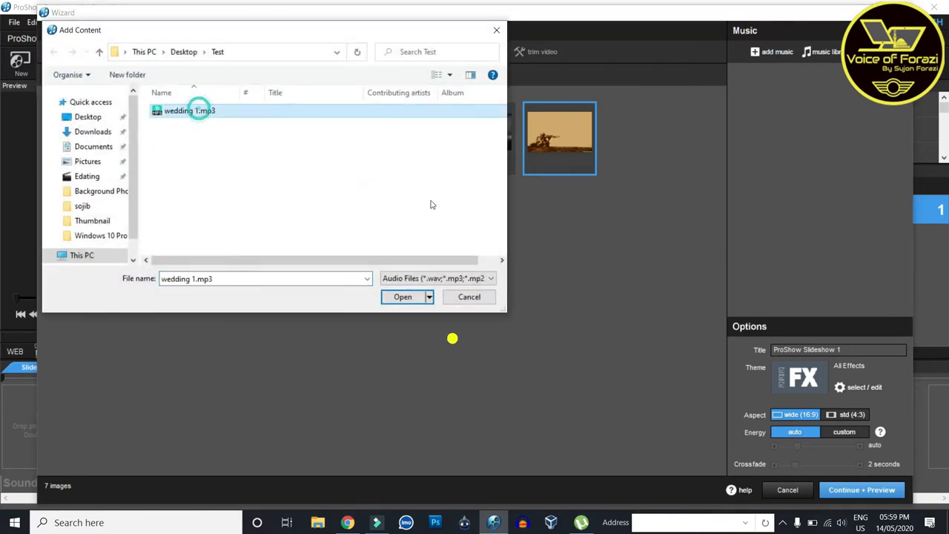
left_click(404, 296)
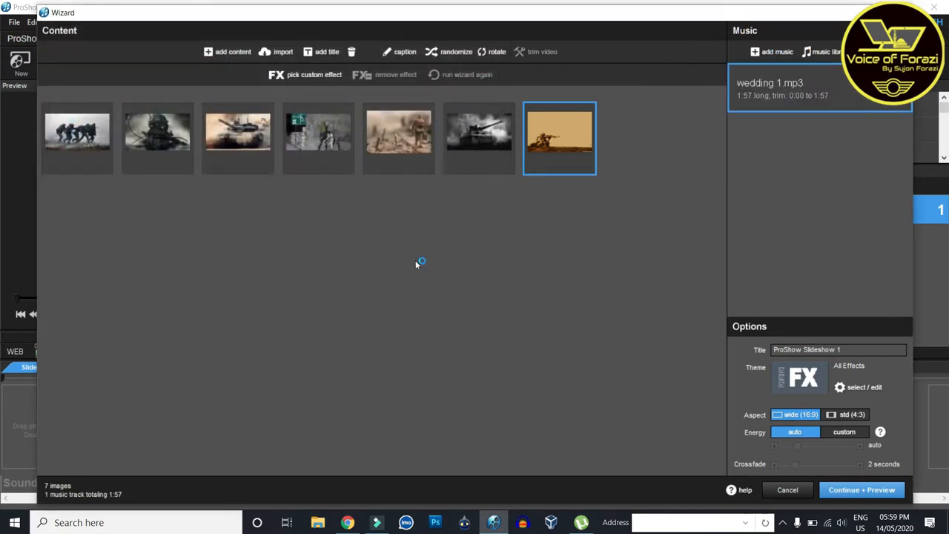
Add a title slide reading "Voice Of Forazi" and place it before all the images.
left_click(321, 52)
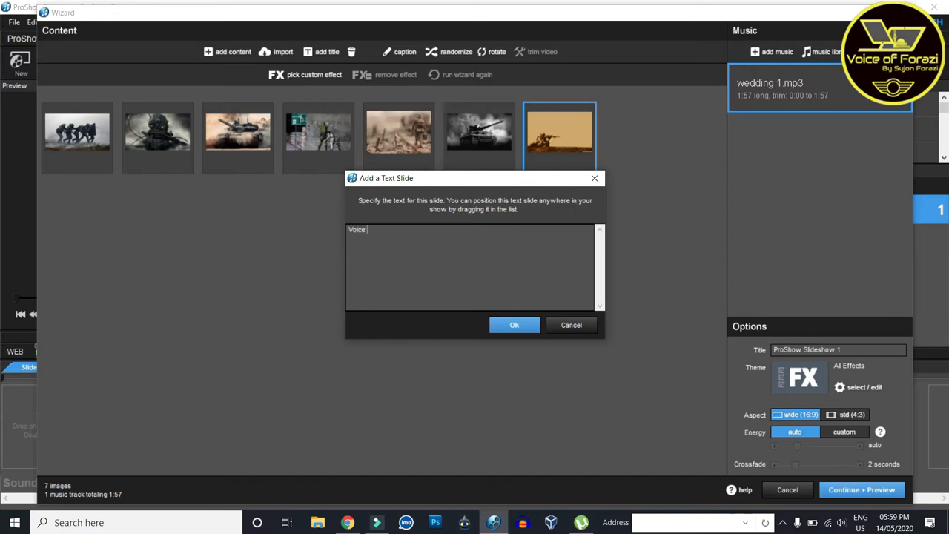
type("Voice Of Forazi")
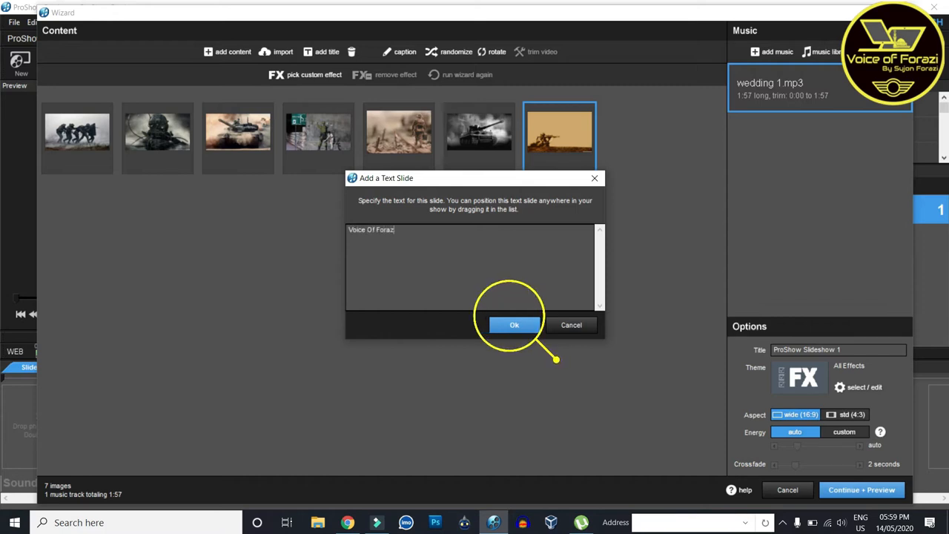
left_click(514, 325)
left_click_drag(638, 158, 78, 156)
left_click(51, 133)
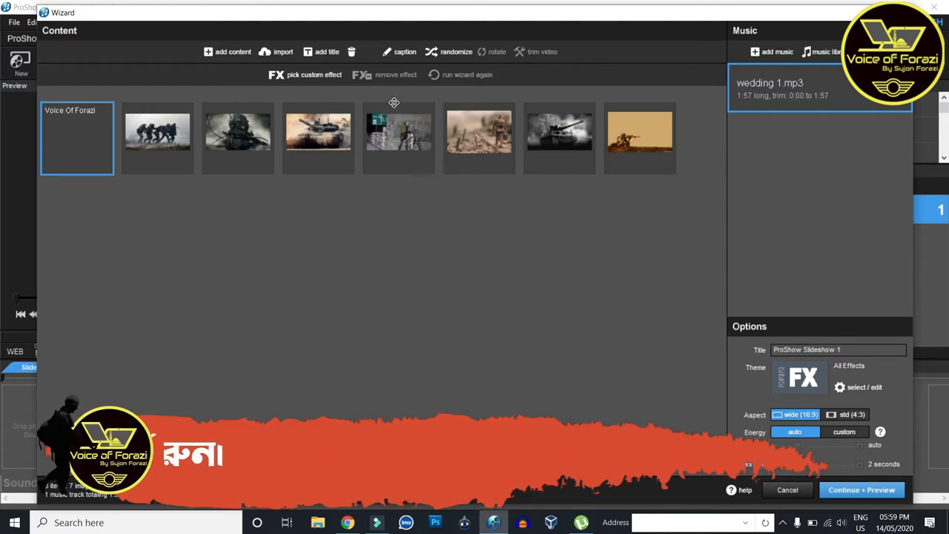
Add a title slide reading "Thanks" with a dotted "By" line and the creator's name below it, placed after the last image.
left_click(324, 52)
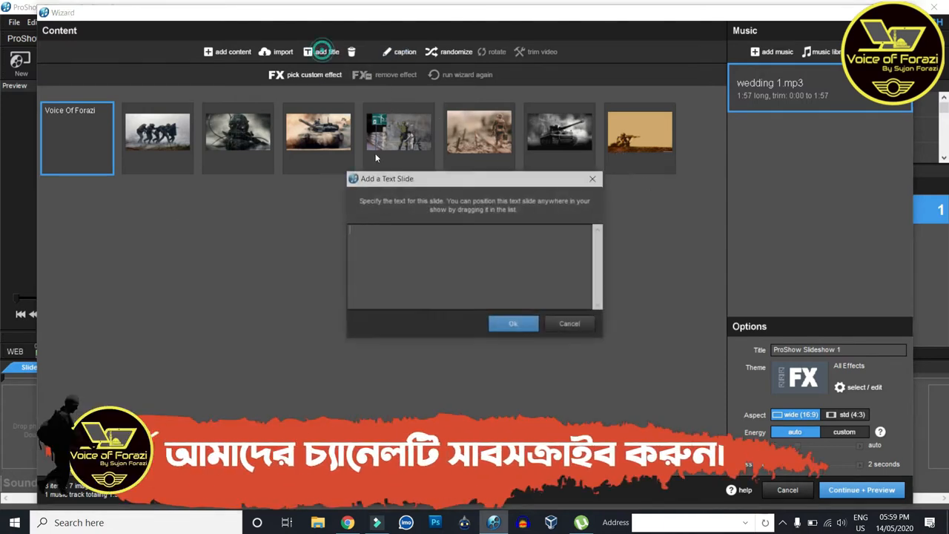
left_click(469, 252)
type("Thanks")
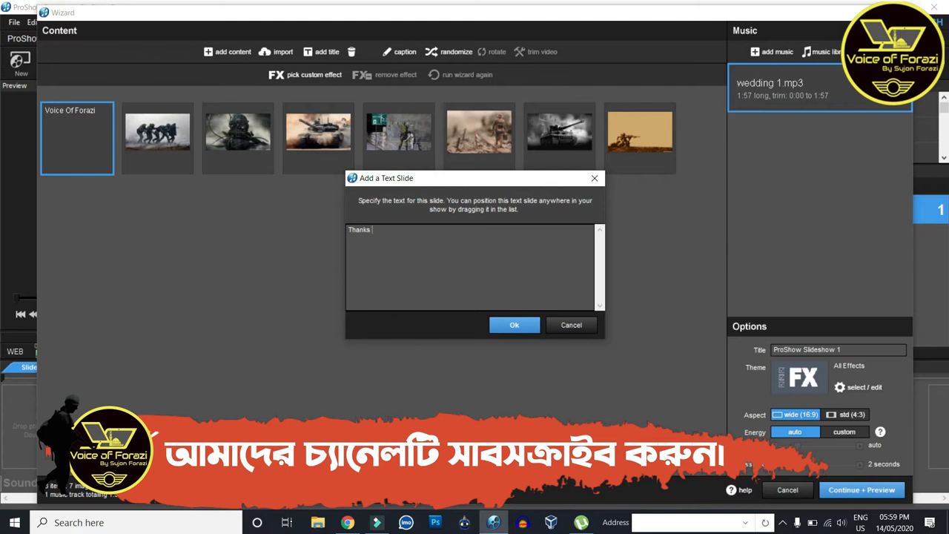
type(" By Si")
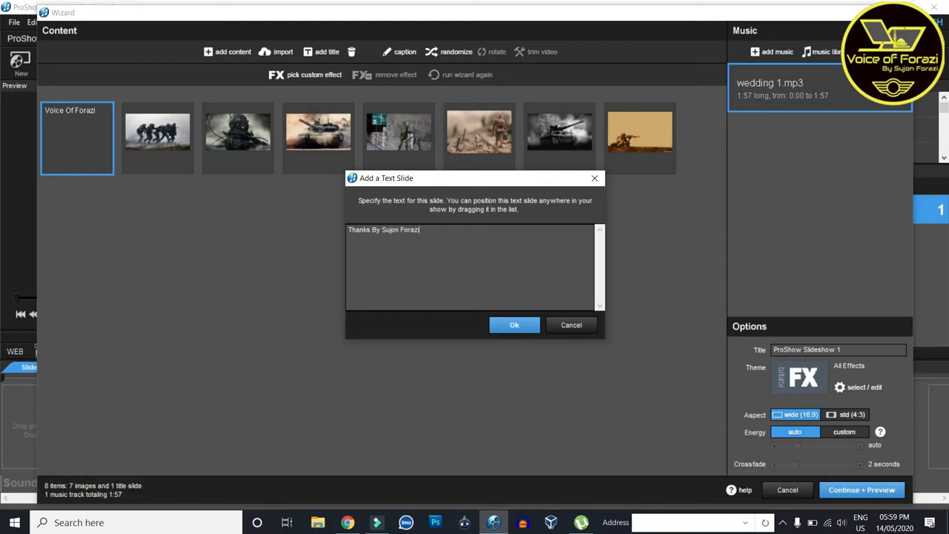
left_click(370, 229)
key("Return")
left_click(509, 324)
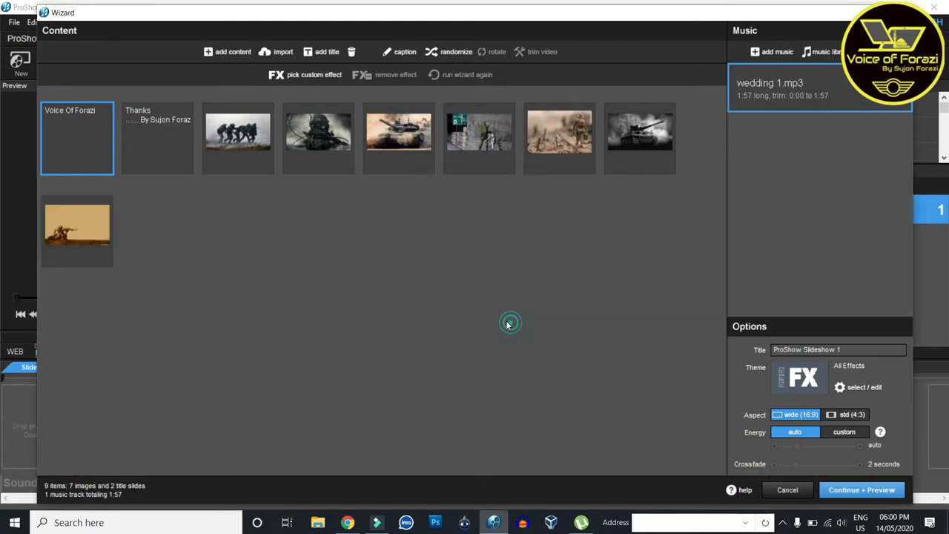
mouse_move(89, 142)
left_mouse_down()
mouse_move(161, 233)
mouse_move(97, 138)
left_mouse_up()
left_click_drag(157, 147, 145, 241)
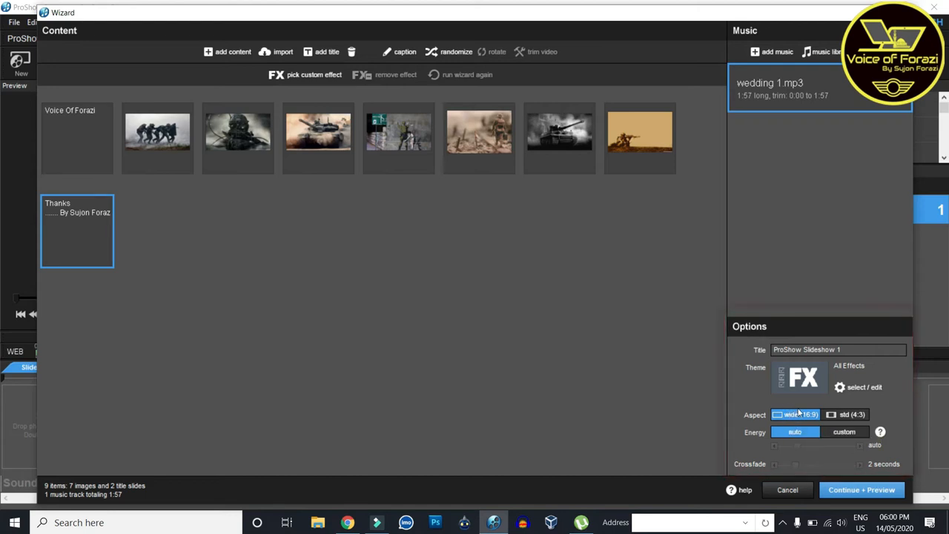
Set the show's title to Test in the wizard options.
left_click_drag(849, 350, 688, 358)
key("BackSpace")
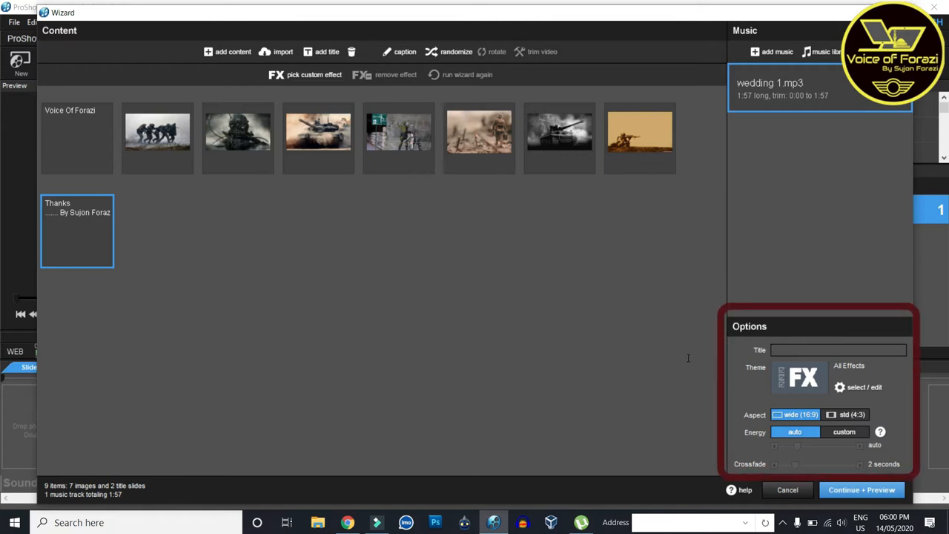
type("Test")
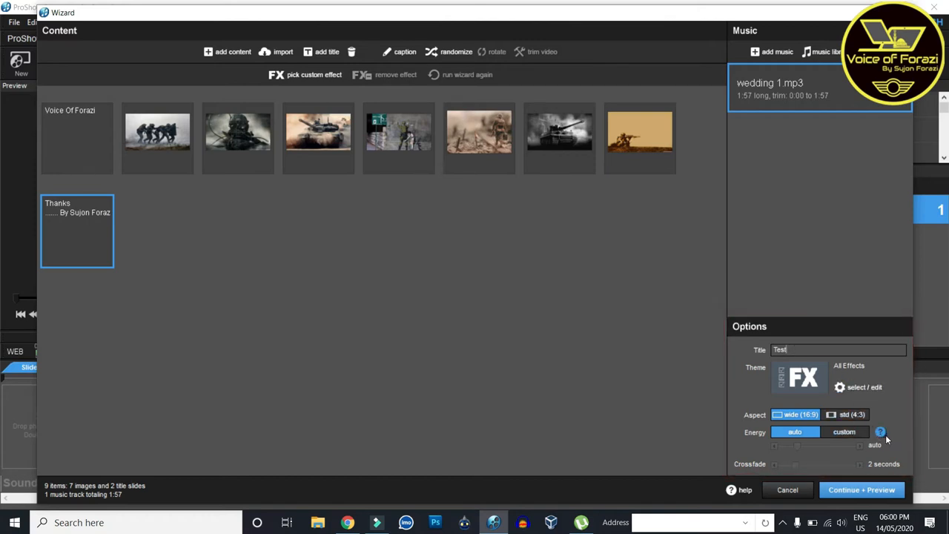
Generate the show with automatic effects, preview it, and return to the wizard's content.
left_click(879, 497)
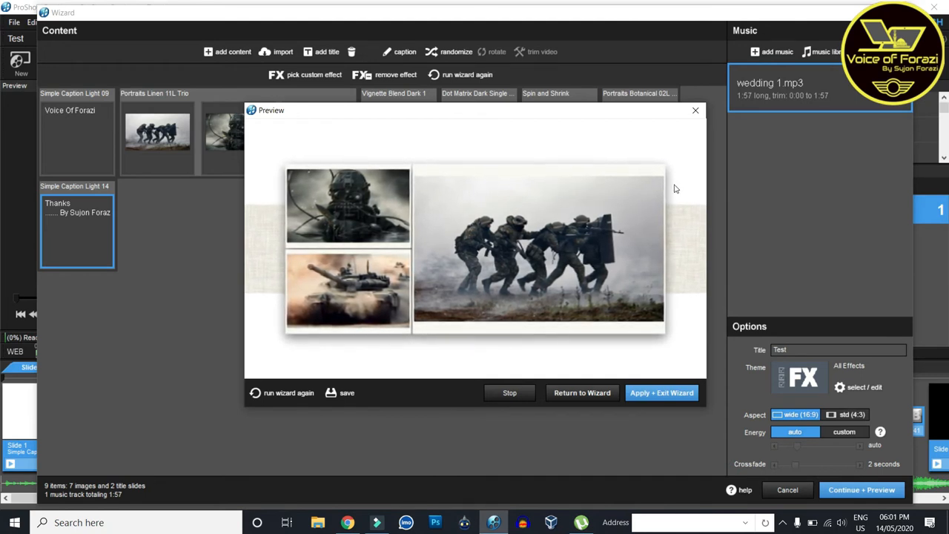
left_click(509, 393)
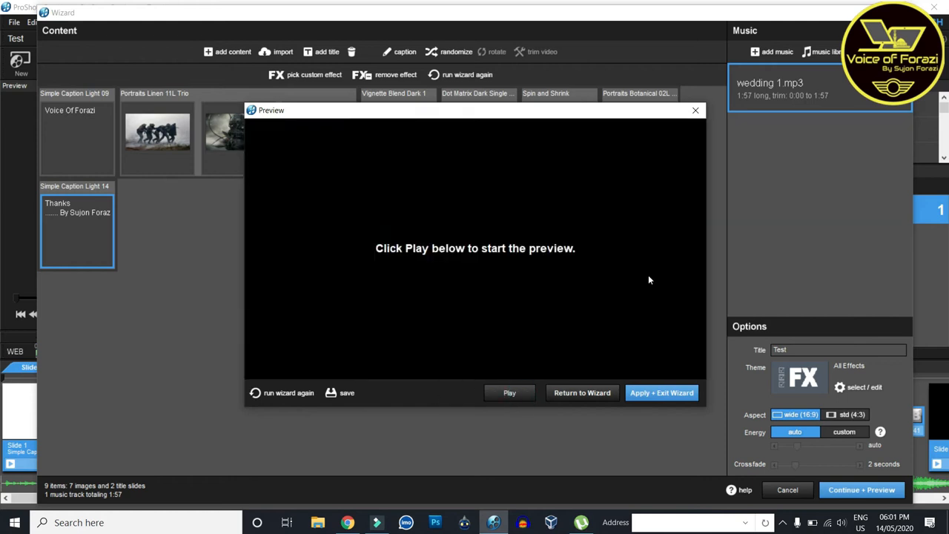
left_click(695, 110)
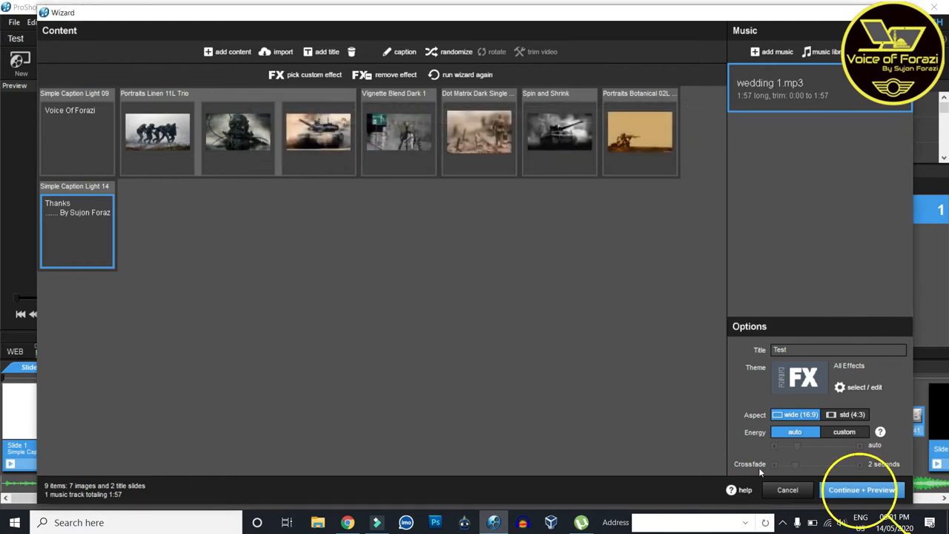
Generate the show from the wizard again and switch to the publishing workspace.
left_click(862, 490)
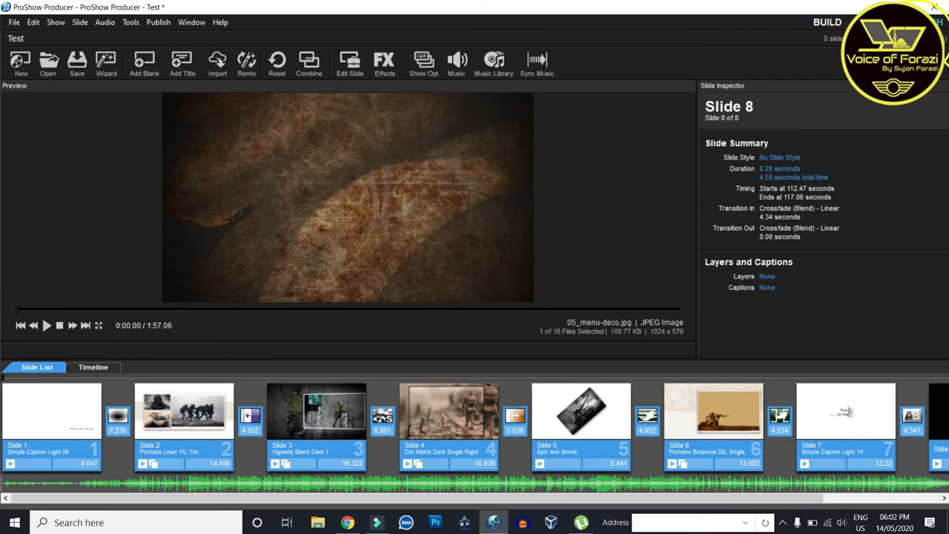
left_click(926, 23)
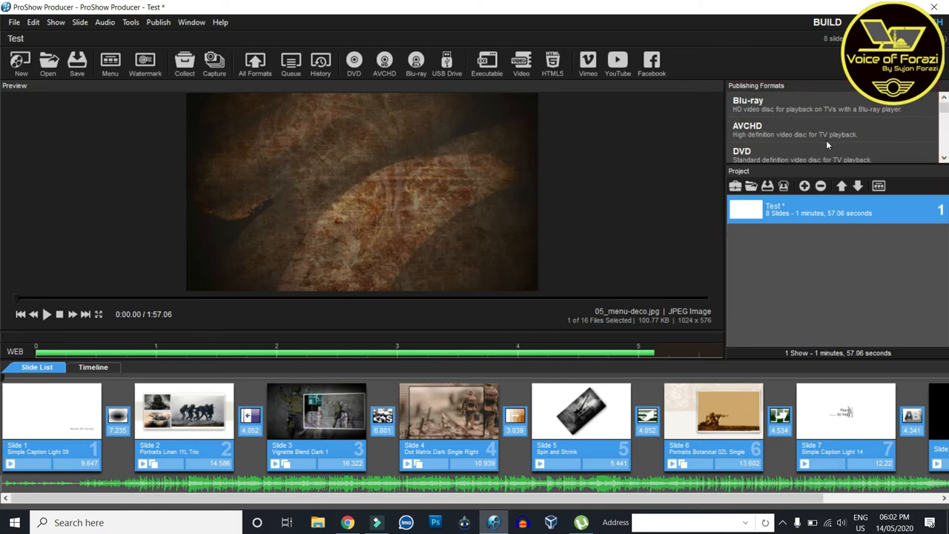
Choose the Custom Video File publishing format and create it as HD 1080p, 16:9 widescreen, with high-quality encoding.
scroll(801, 128, "up", 5)
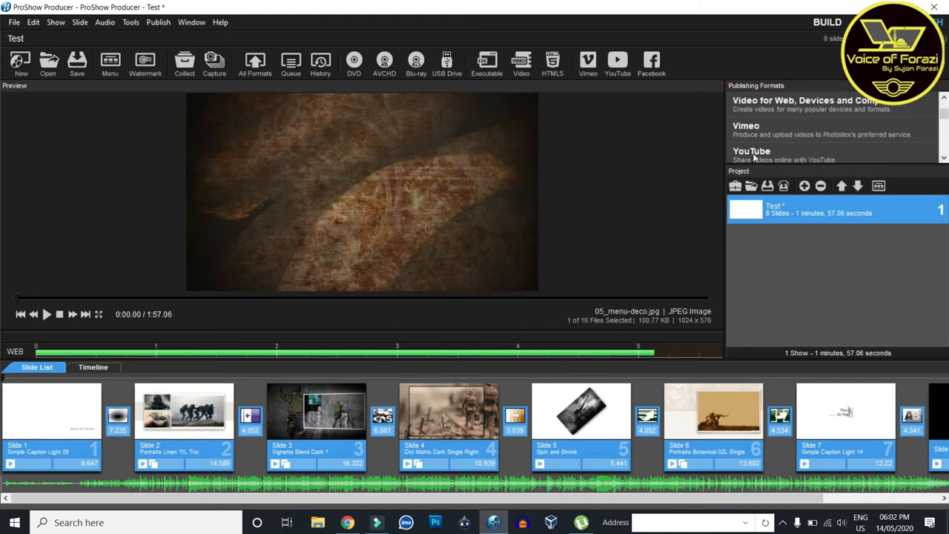
scroll(807, 130, "down", 3)
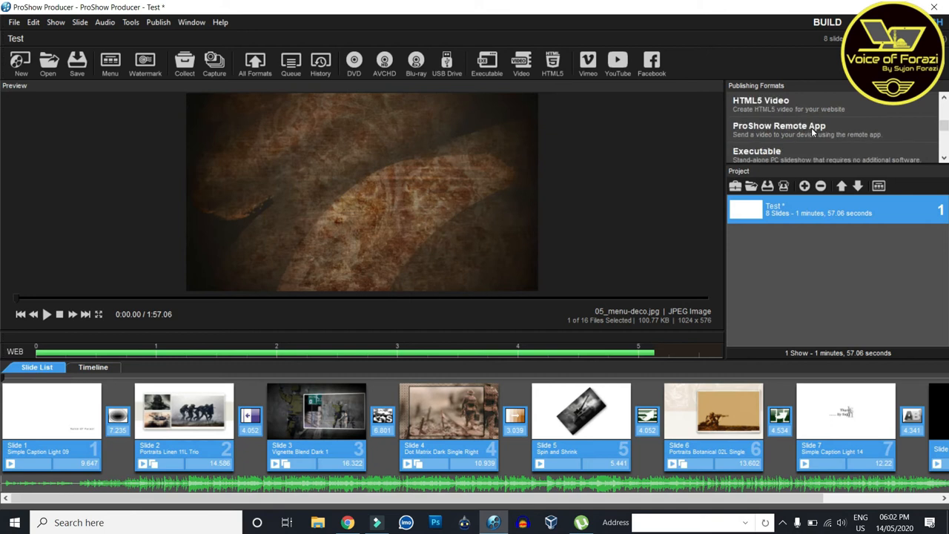
scroll(813, 127, "up", 2)
scroll(811, 127, "down", 2)
scroll(804, 129, "down", 3)
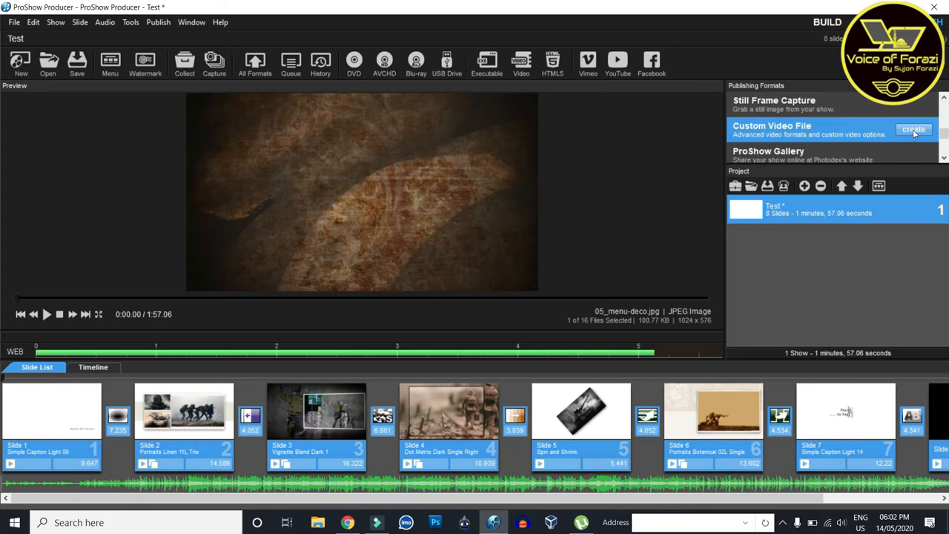
left_click(913, 130)
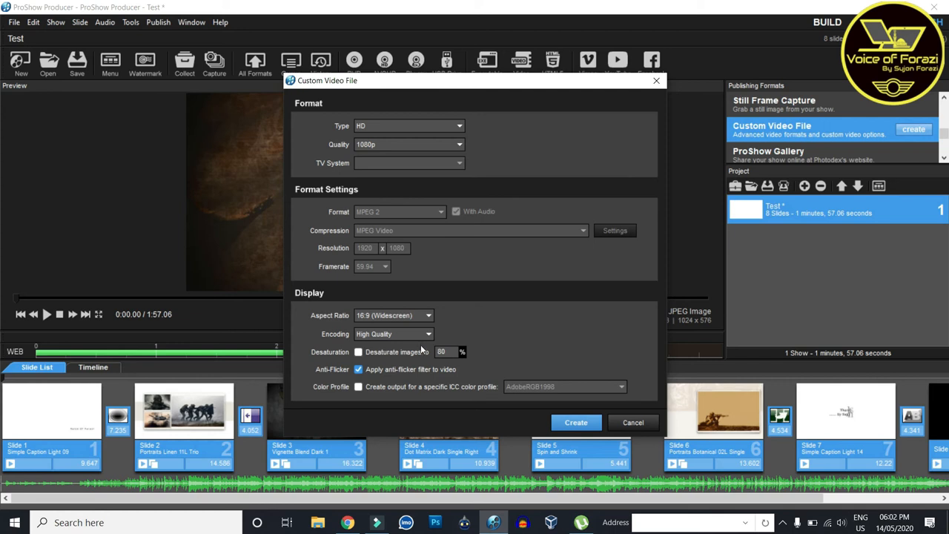
left_click(578, 424)
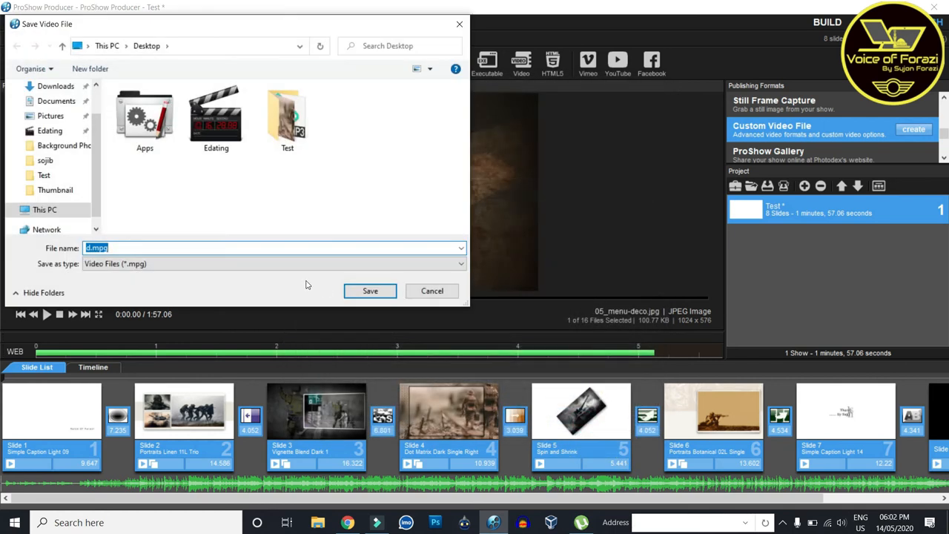
Save the video as d.mpg in the Test folder on the Desktop and start rendering it.
left_click(291, 215)
left_click(129, 245)
double_click(129, 245)
key("BackSpace")
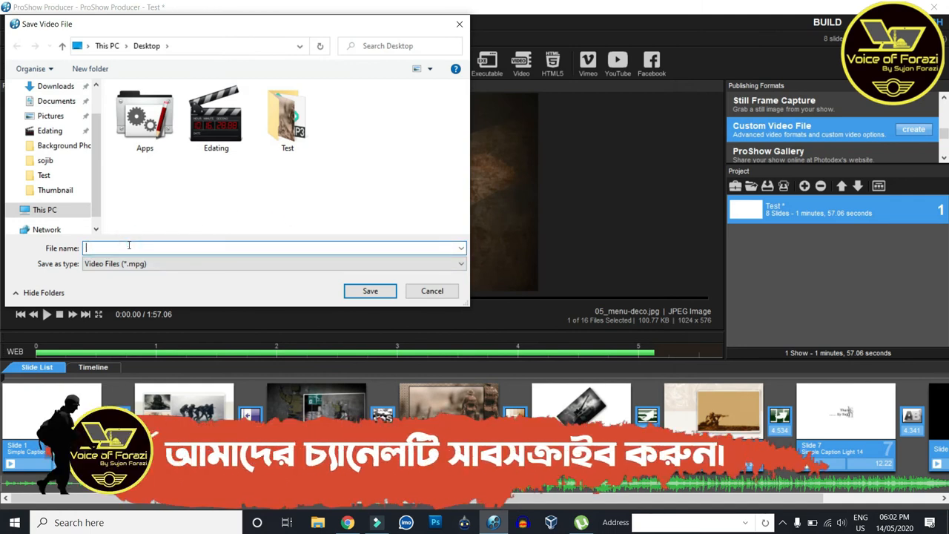
type("Te")
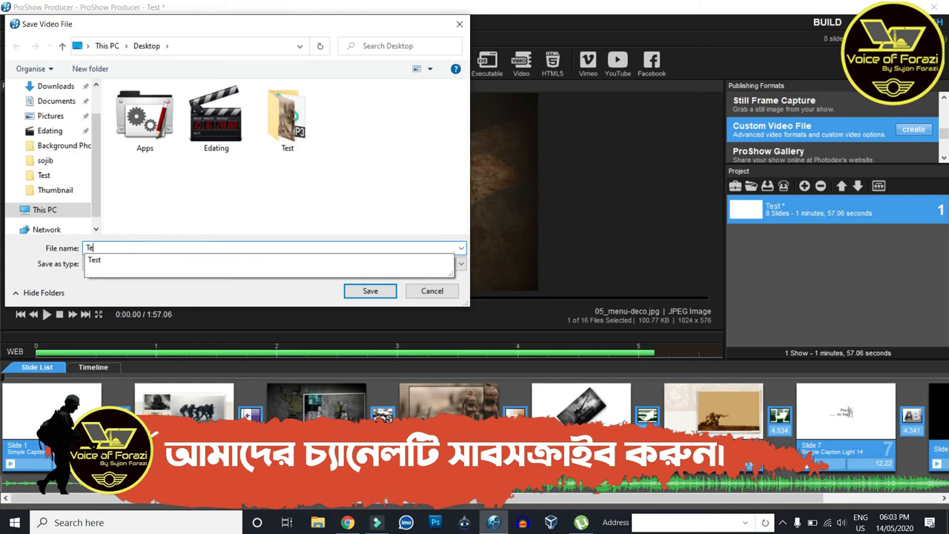
type("st")
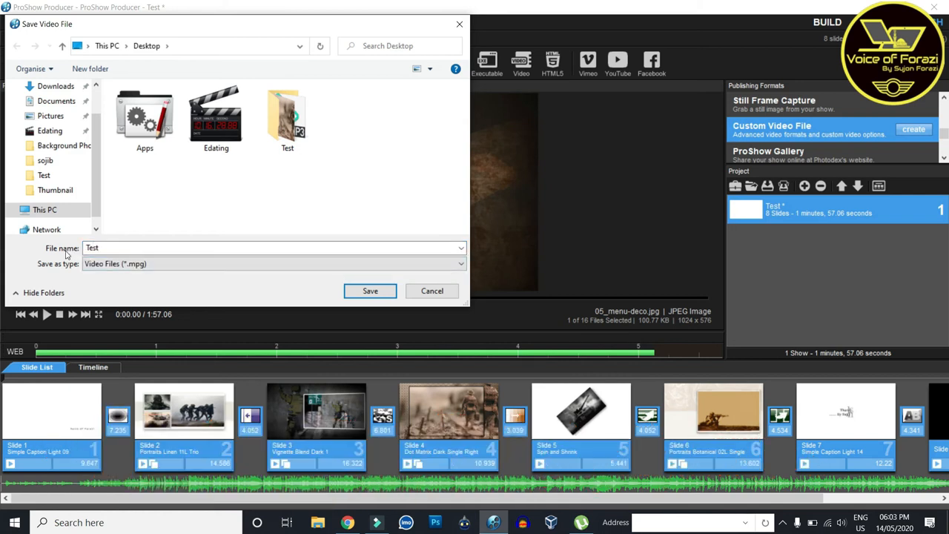
left_click(370, 291)
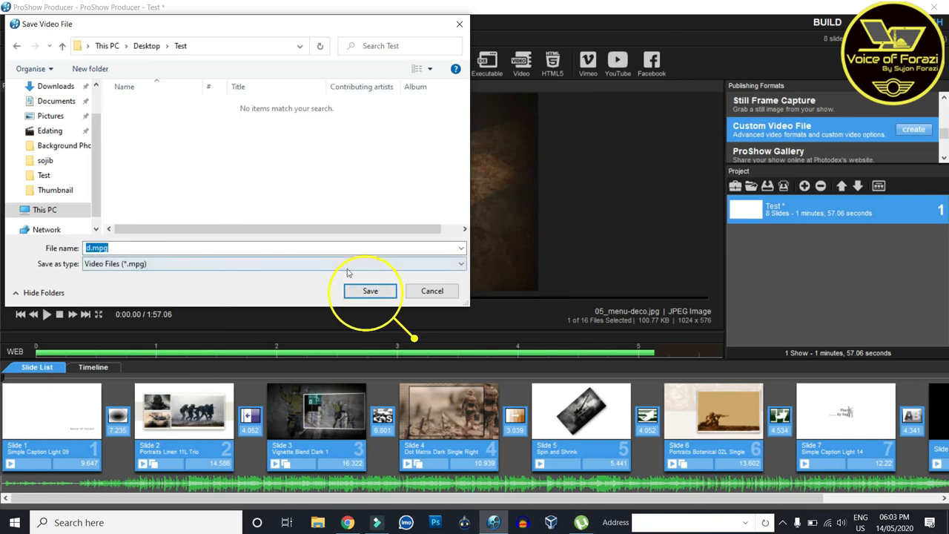
left_click(369, 292)
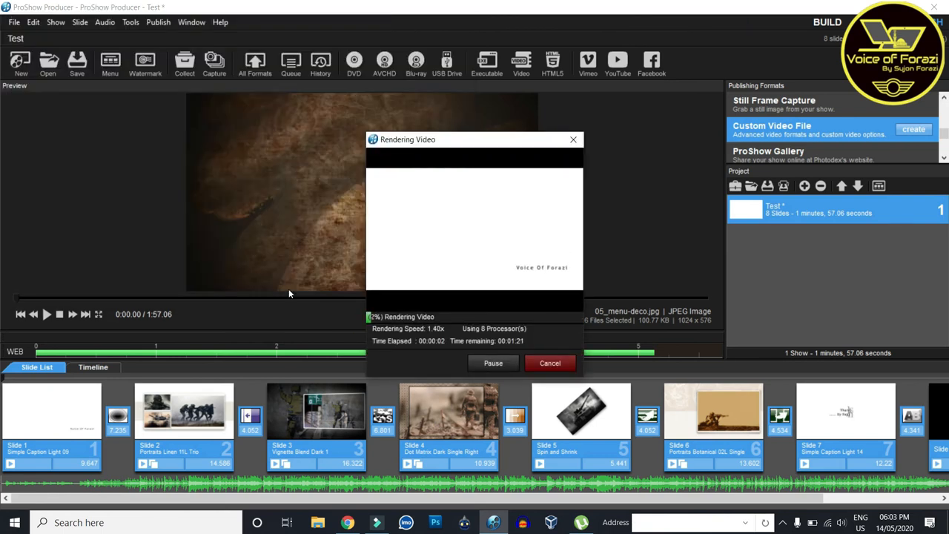